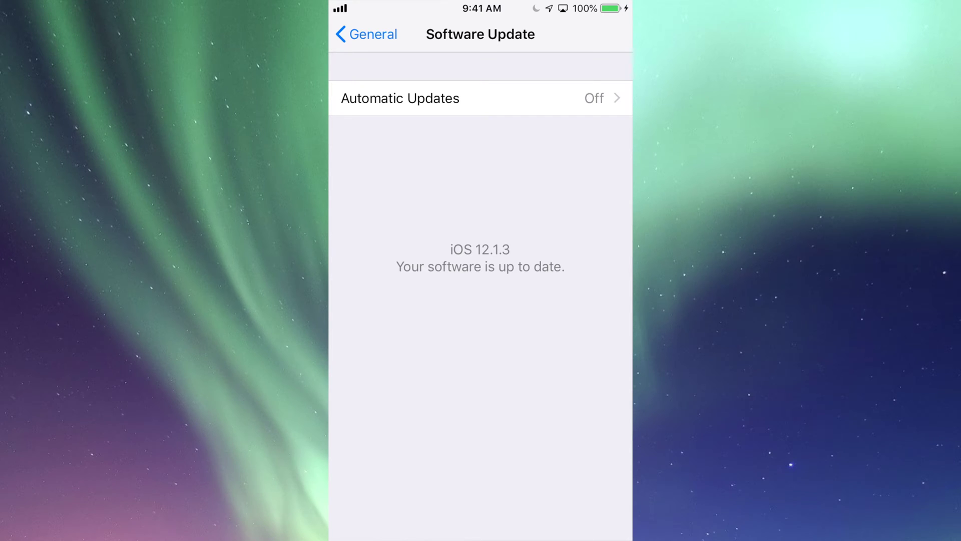
{"action": "scroll", "coordinate": [481, 225], "scroll_direction": "down", "scroll_amount": 2}
{"action": "scroll", "coordinate": [481, 225], "scroll_direction": "down", "scroll_amount": 2}
{"action": "scroll", "coordinate": [481, 225], "scroll_direction": "down", "scroll_amount": 2}
{"action": "scroll", "coordinate": [480, 225], "scroll_direction": "down", "scroll_amount": 2}
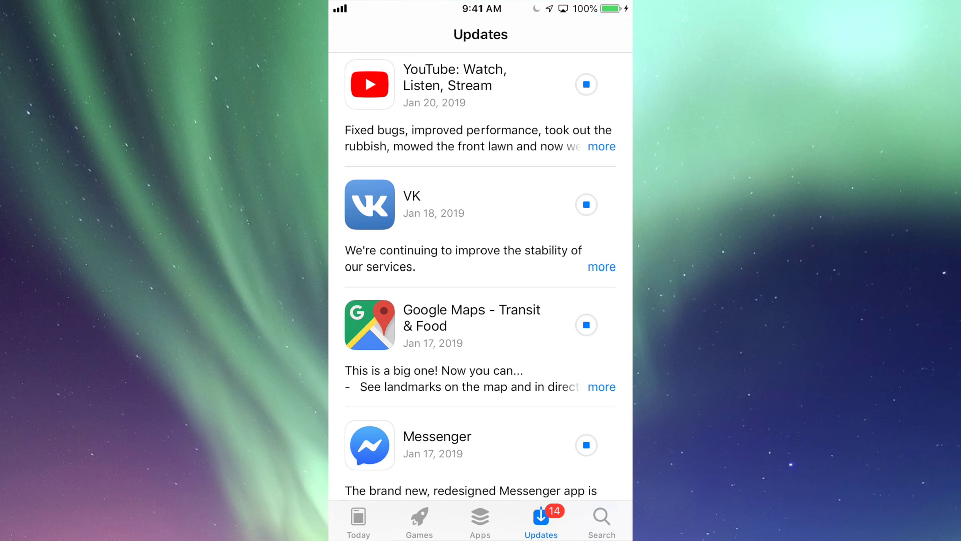
{"action": "scroll", "coordinate": [481, 271], "scroll_direction": "up", "scroll_amount": 10}
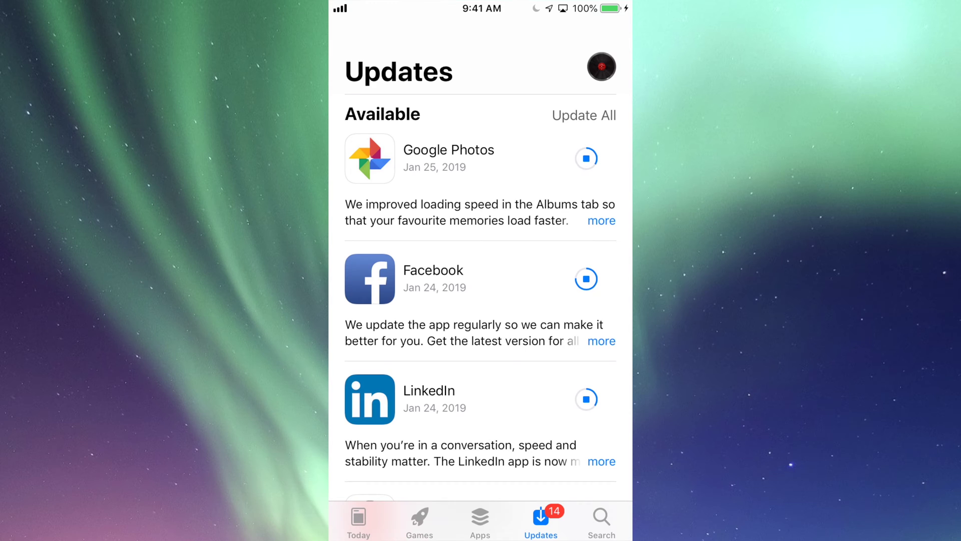
{"action": "scroll", "coordinate": [481, 300], "scroll_direction": "down", "scroll_amount": 5}
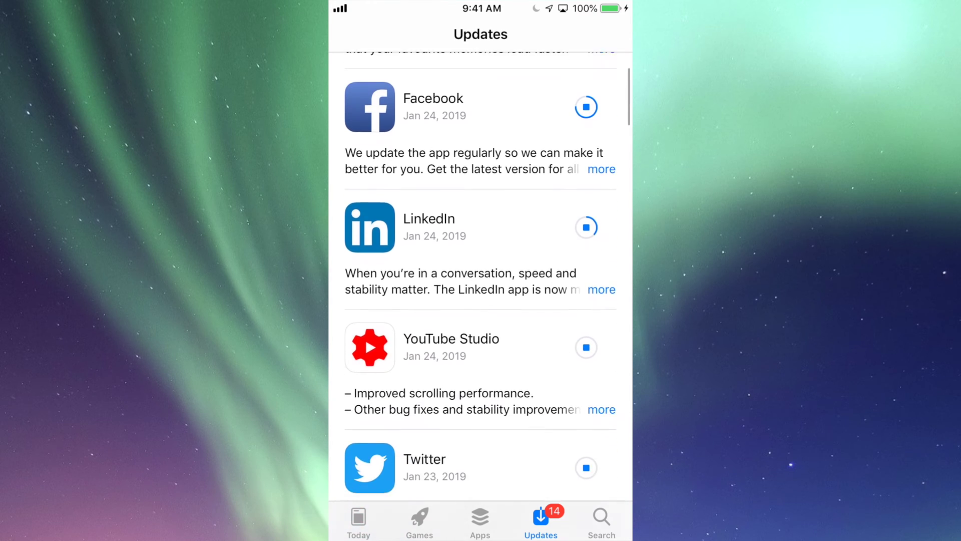
{"action": "scroll", "coordinate": [480, 301], "scroll_direction": "down", "scroll_amount": 5}
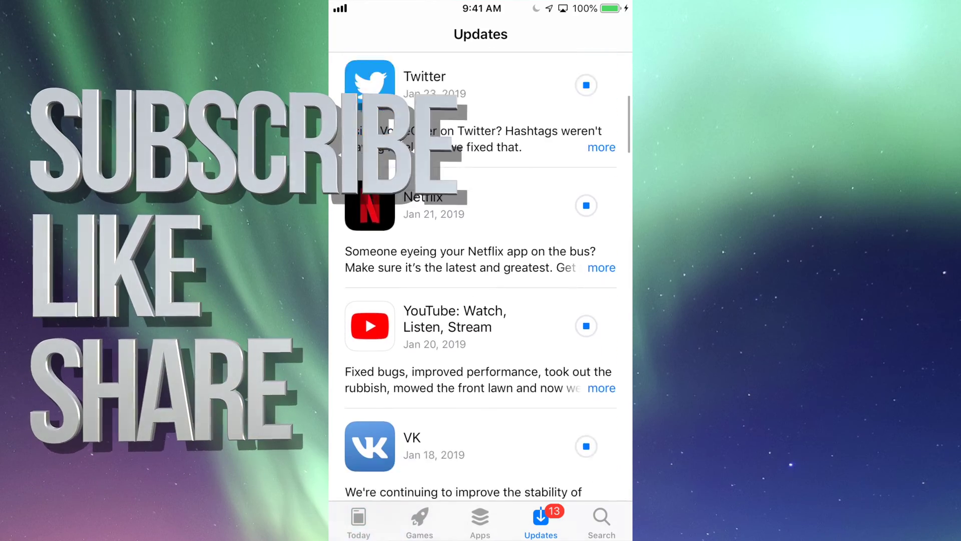
{"action": "scroll", "coordinate": [480, 300], "scroll_direction": "down", "scroll_amount": 2}
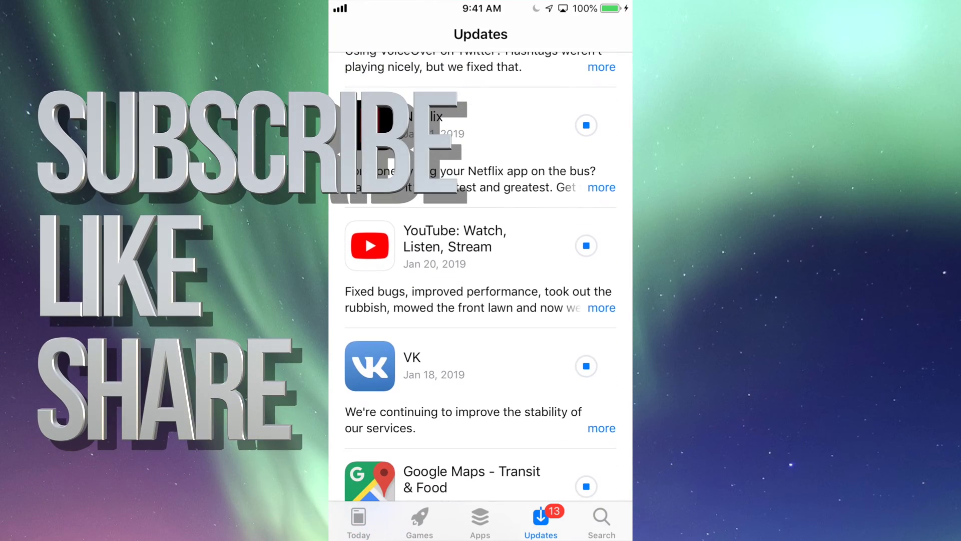
{"action": "scroll", "coordinate": [480, 301], "scroll_direction": "down", "scroll_amount": 3}
{"action": "scroll", "coordinate": [480, 301], "scroll_direction": "down", "scroll_amount": 3}
{"action": "scroll", "coordinate": [480, 301], "scroll_direction": "down", "scroll_amount": 3}
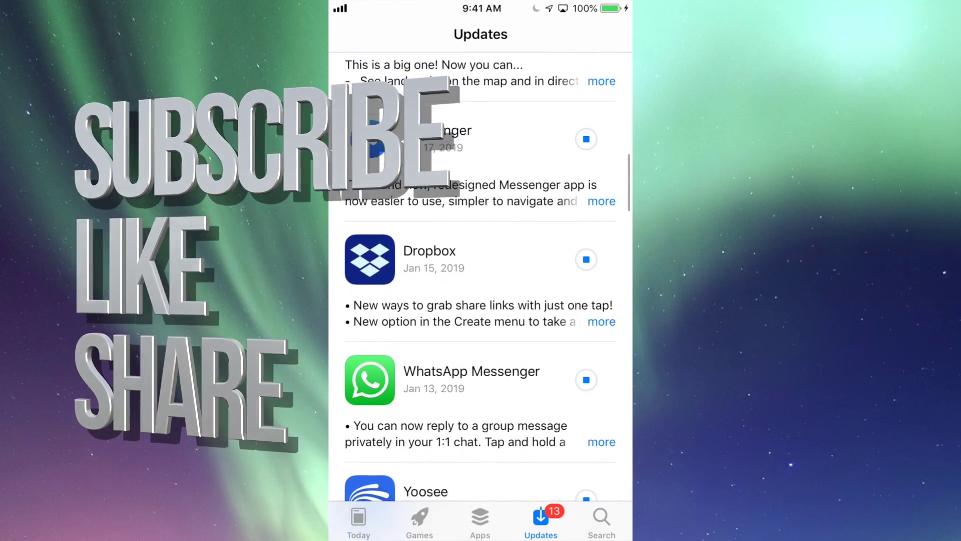